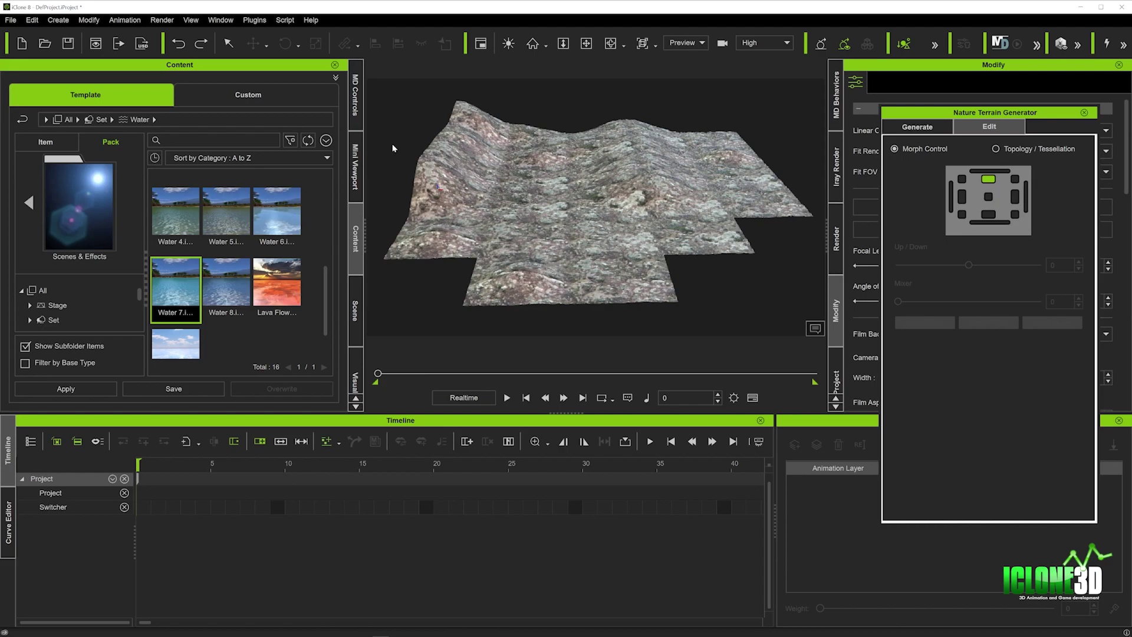
Sink the upper-middle morph point of two adjoining terrain planes into a basin, using Up/Down -45 on the Plane 18 2K-A tile
{"action": "scroll", "coordinate": [560, 229], "scroll_direction": "up", "scroll_amount": 6}
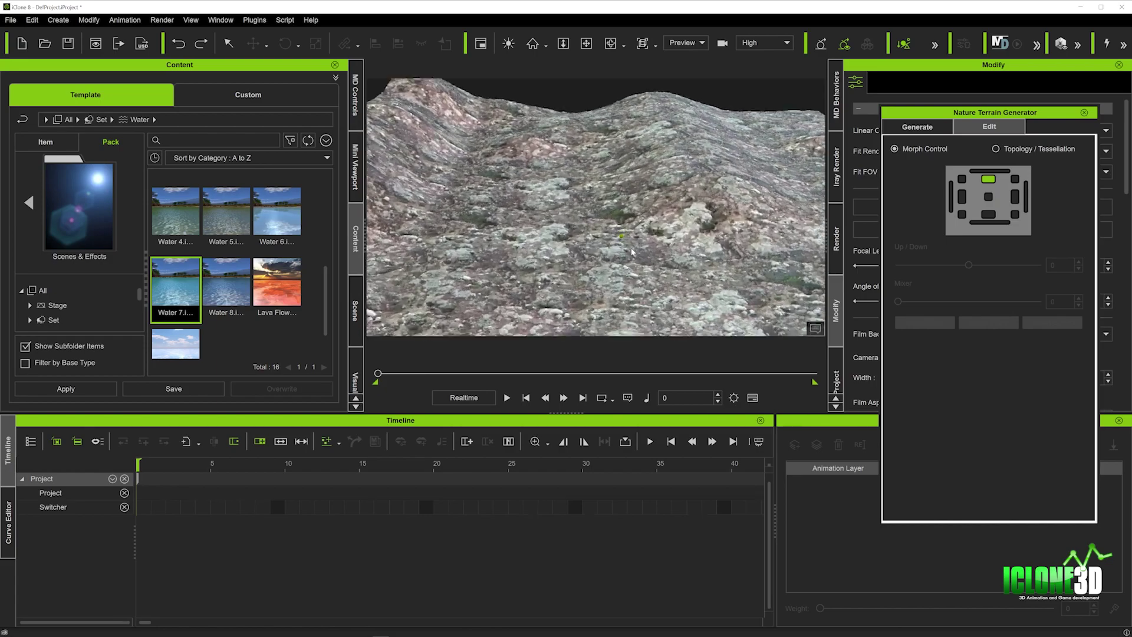
{"action": "scroll", "coordinate": [575, 223], "scroll_direction": "up", "scroll_amount": 5}
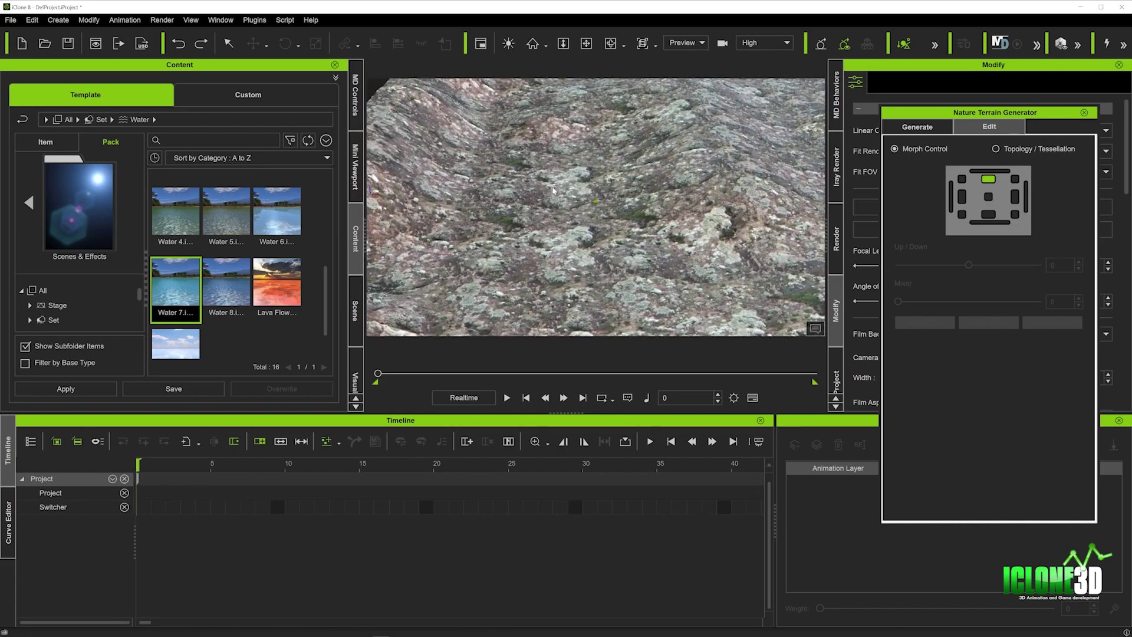
{"action": "left_click", "coordinate": [553, 190]}
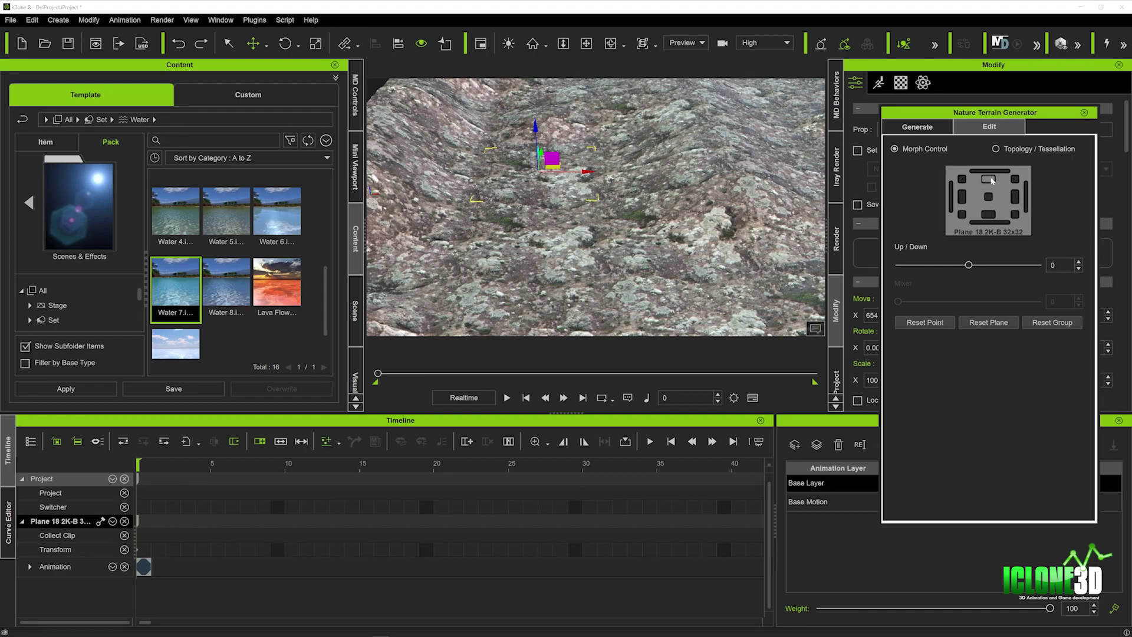
{"action": "left_click_drag", "start_coordinate": [970, 267], "coordinate": [880, 257]}
{"action": "left_click_drag", "start_coordinate": [613, 309], "coordinate": [672, 259], "text": "alt"}
{"action": "right_click_drag", "start_coordinate": [673, 260], "coordinate": [611, 252]}
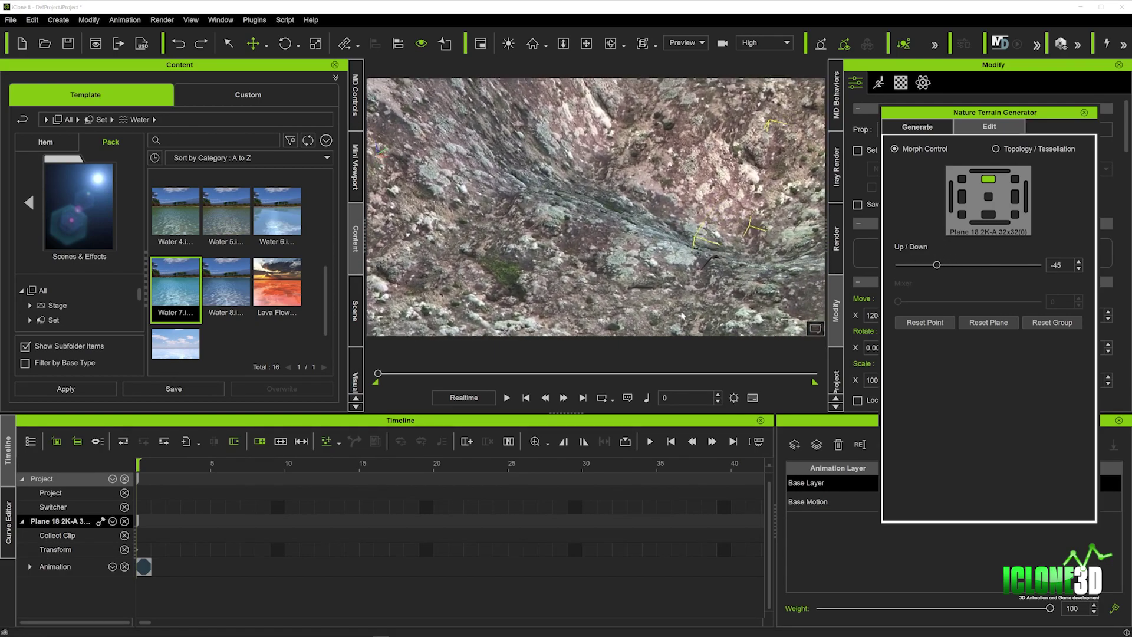
{"action": "right_click_drag", "start_coordinate": [681, 315], "coordinate": [557, 302]}
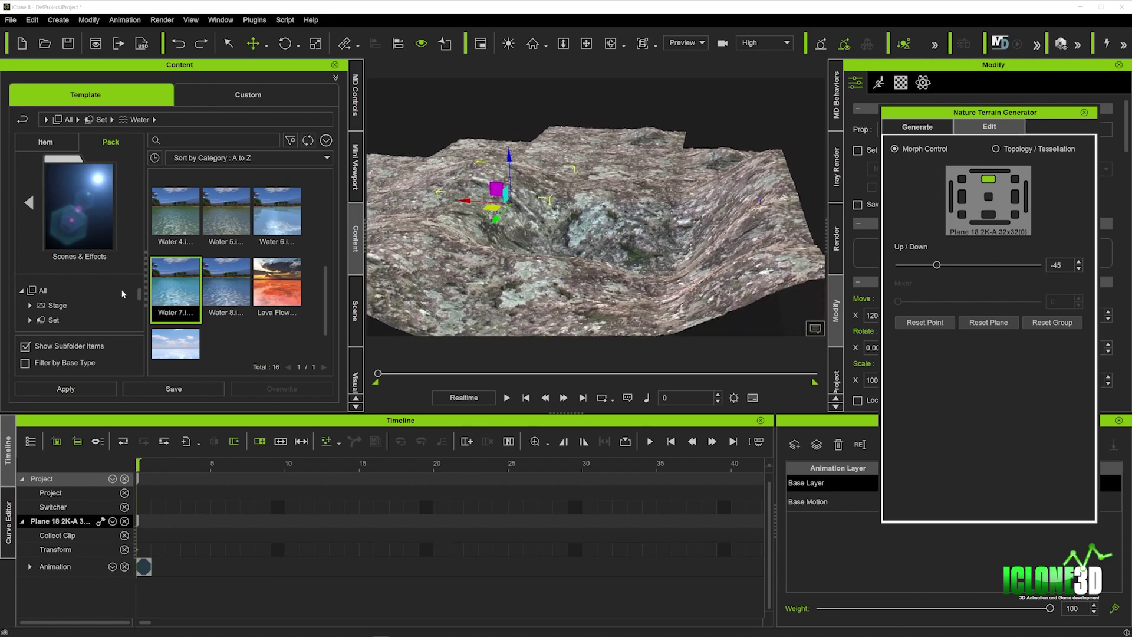
Add the Water 7 preset to the scene and set its Water Size to 30
{"action": "double_click", "coordinate": [167, 282]}
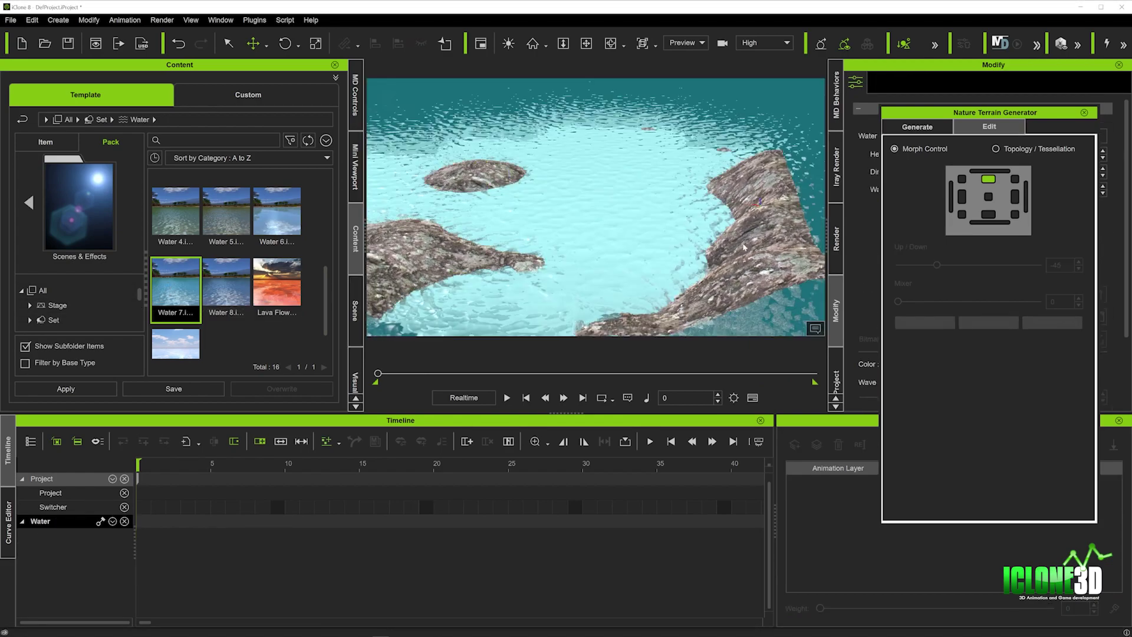
{"action": "left_click_drag", "start_coordinate": [1033, 112], "coordinate": [1056, 401]}
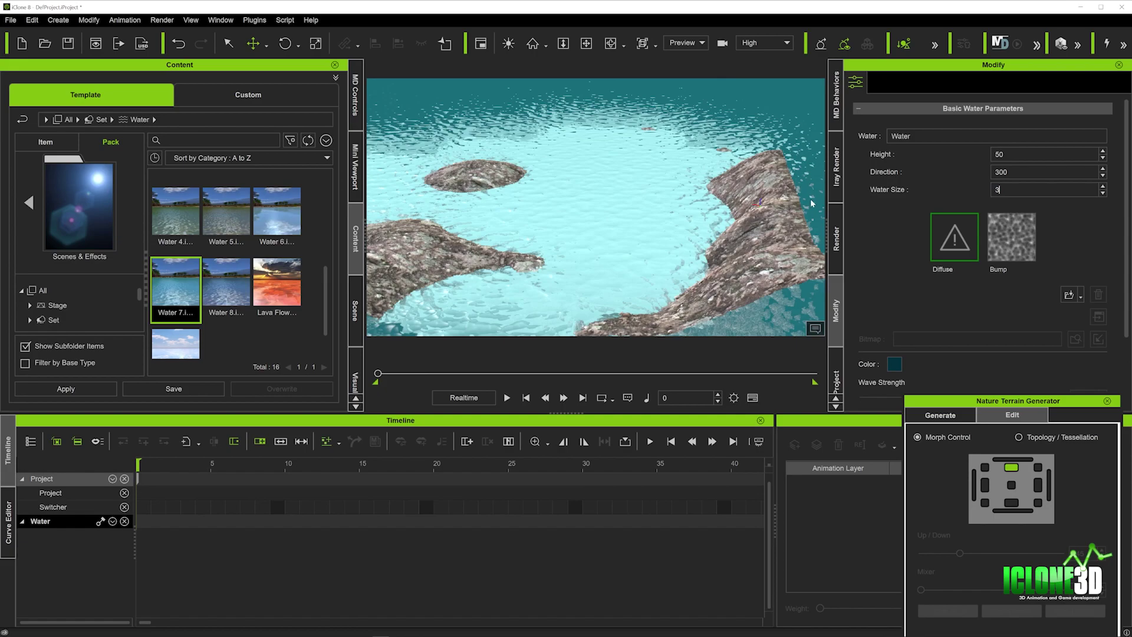
{"action": "key", "text": "Return"}
Move the water surface across the terrain so that it fills the sunken basin
{"action": "scroll", "coordinate": [712, 192], "scroll_direction": "up", "scroll_amount": 6}
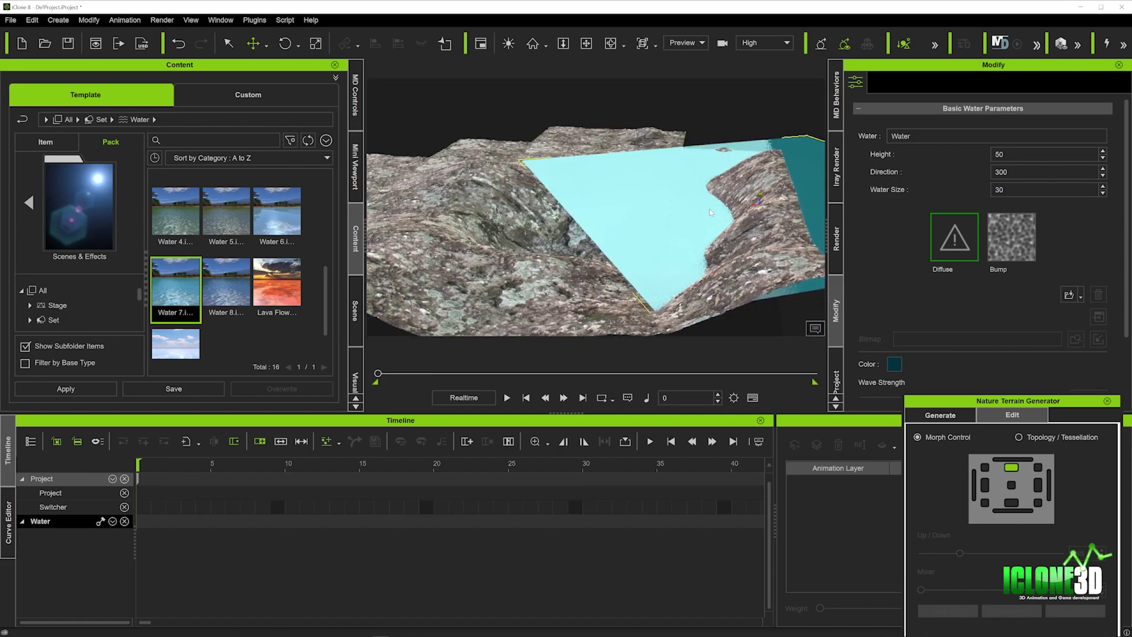
{"action": "right_click_drag", "start_coordinate": [710, 194], "coordinate": [751, 154]}
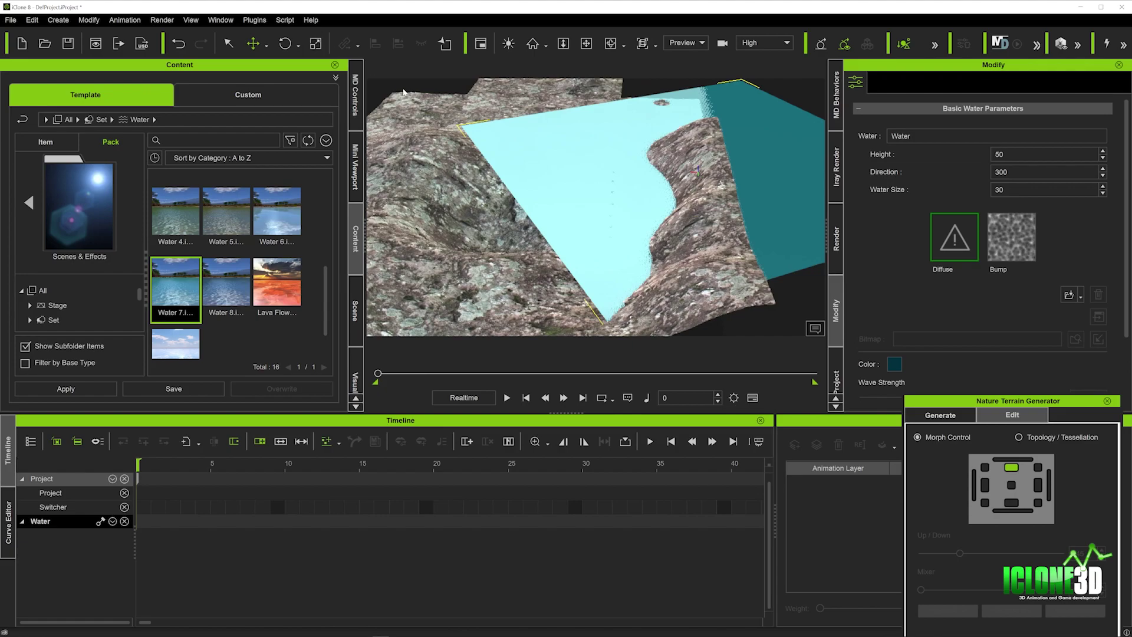
{"action": "right_click_drag", "start_coordinate": [787, 157], "coordinate": [477, 311]}
{"action": "left_click_drag", "start_coordinate": [564, 193], "coordinate": [587, 199]}
{"action": "scroll", "coordinate": [659, 218], "scroll_direction": "up", "scroll_amount": 4}
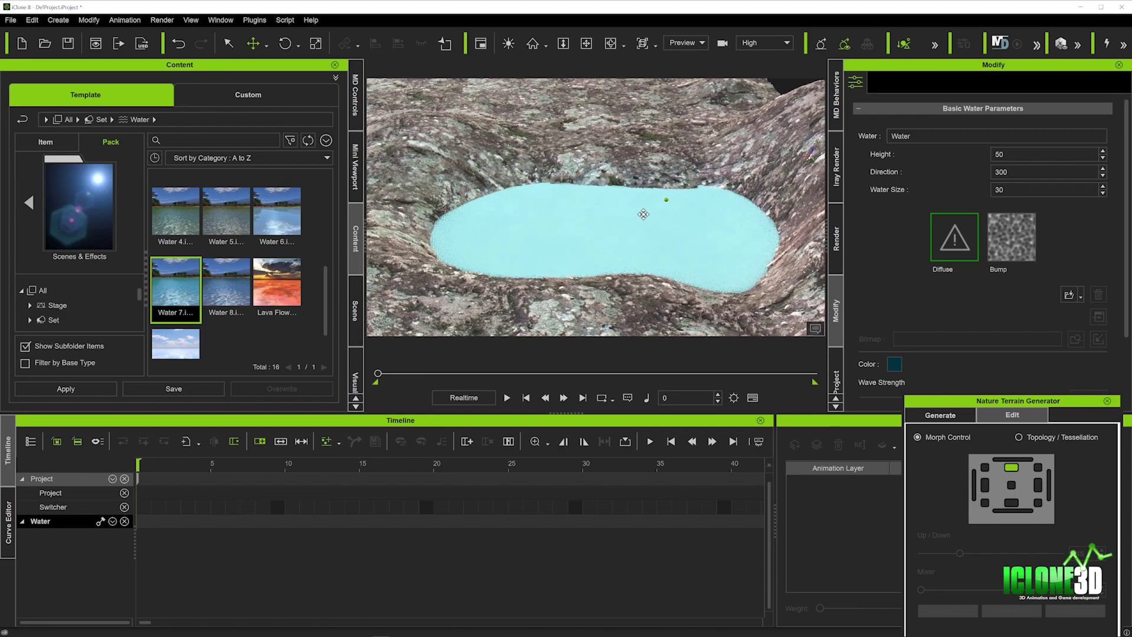
Set the water's Wave Size to 338 and Wave Speed to 5, and play the animation to preview the waves
{"action": "scroll", "coordinate": [642, 217], "scroll_direction": "up", "scroll_amount": 5}
{"action": "scroll", "coordinate": [639, 233], "scroll_direction": "up", "scroll_amount": 8}
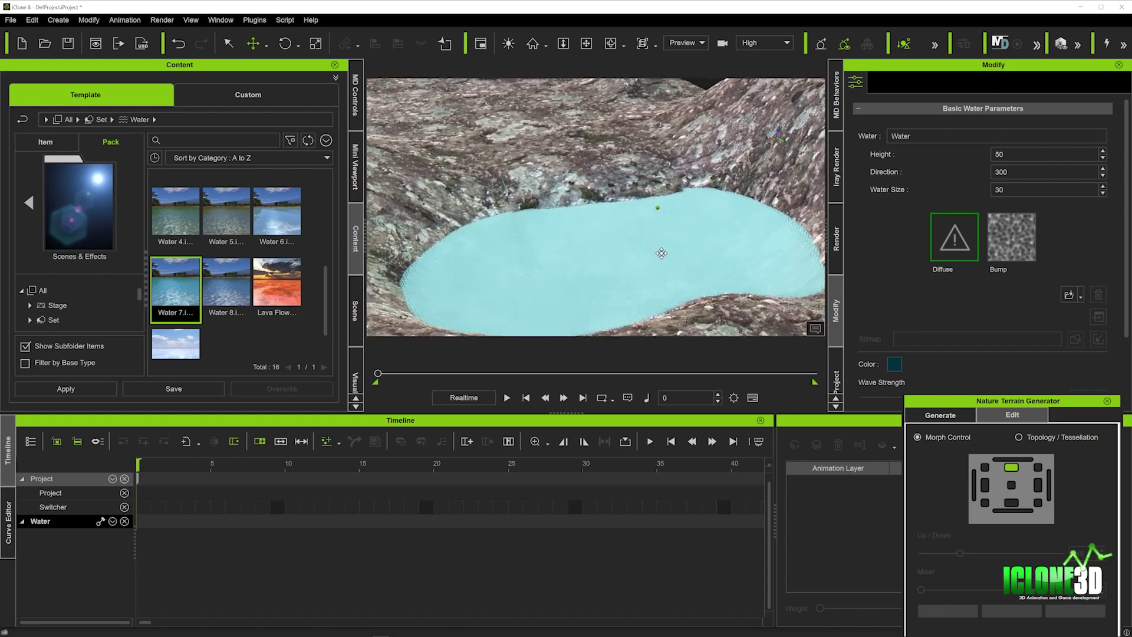
{"action": "scroll", "coordinate": [687, 273], "scroll_direction": "up", "scroll_amount": 4}
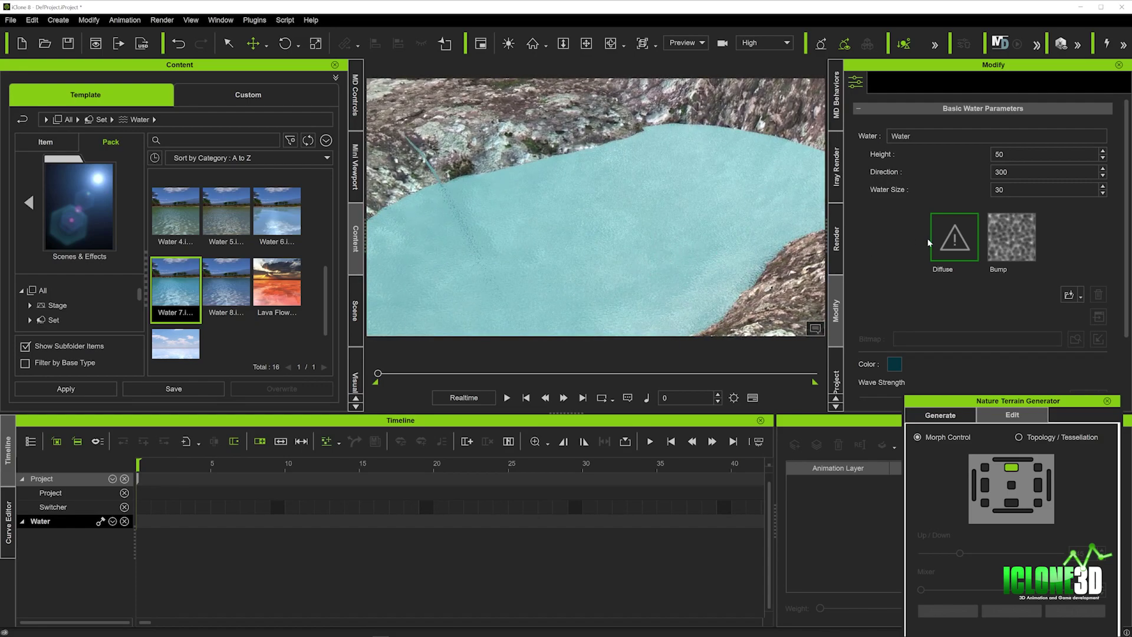
{"action": "scroll", "coordinate": [888, 218], "scroll_direction": "down", "scroll_amount": 3}
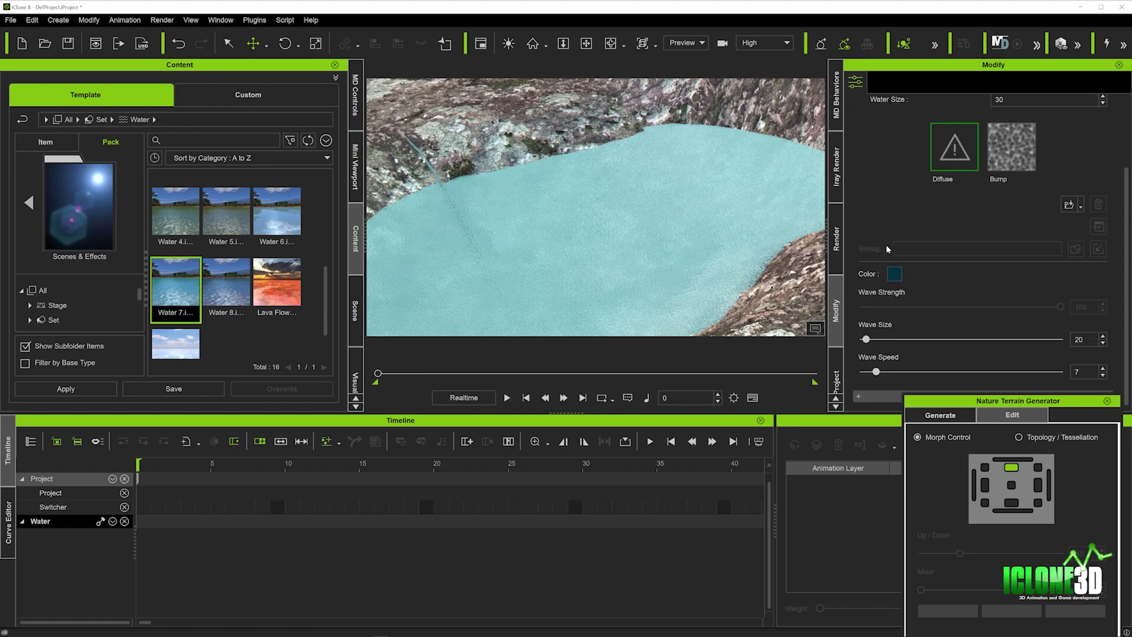
{"action": "left_click_drag", "start_coordinate": [868, 342], "coordinate": [931, 337]}
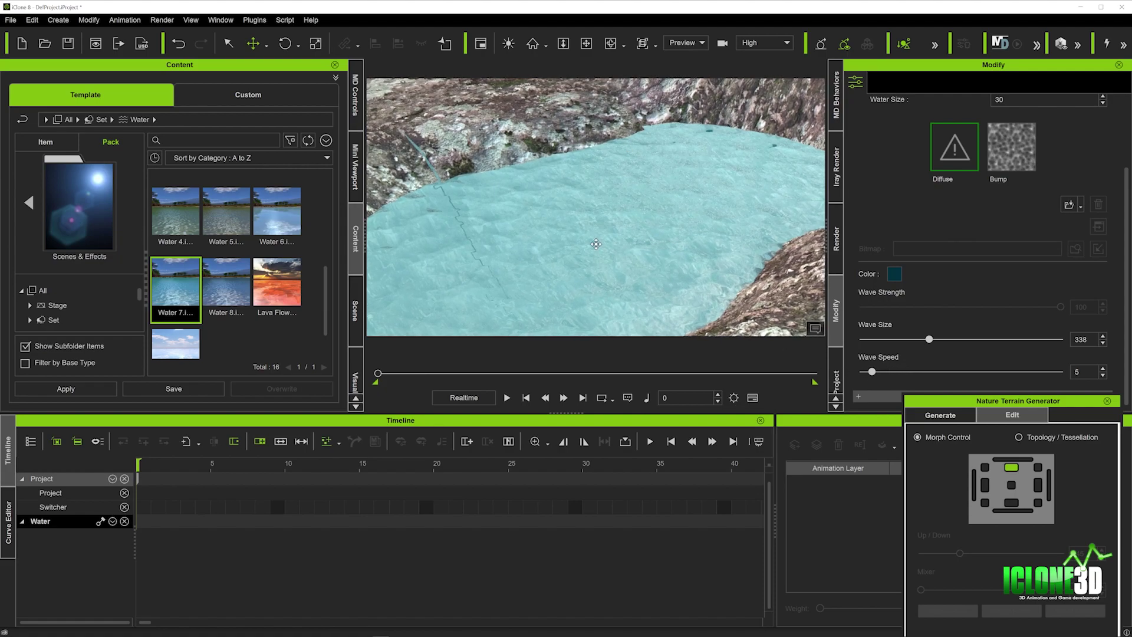
{"action": "key", "text": "space"}
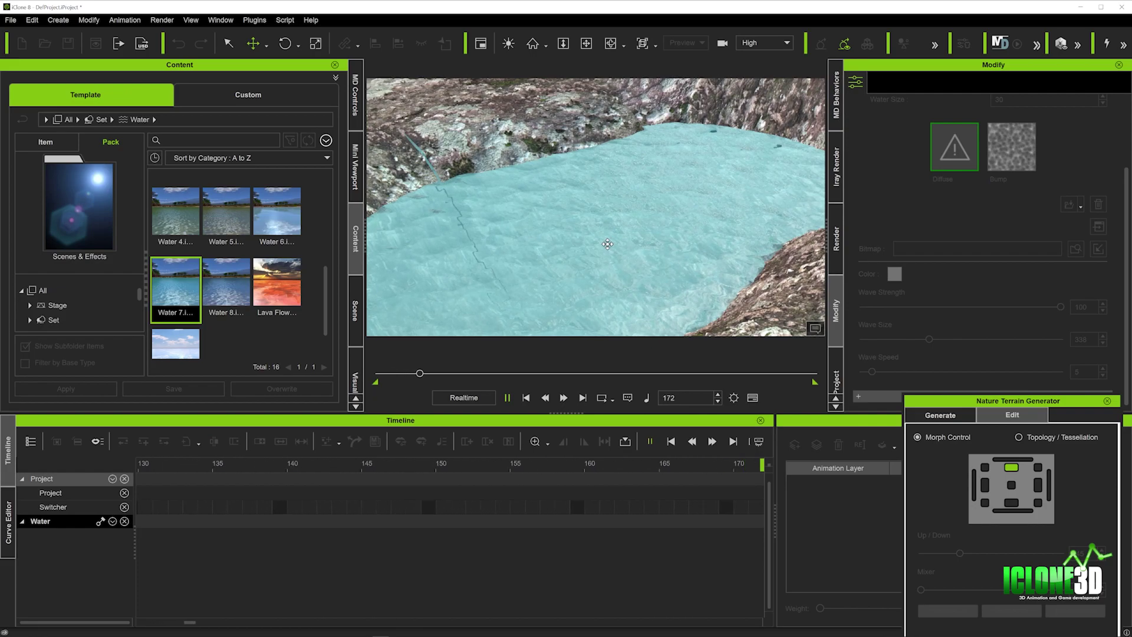
{"action": "key", "text": "space"}
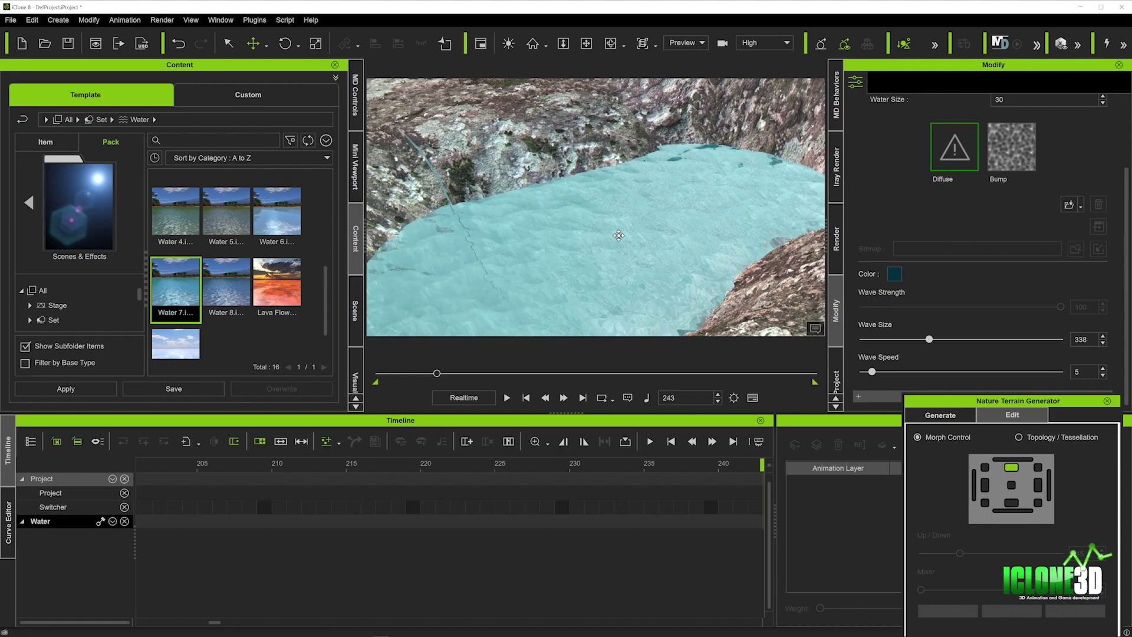
Add the Party_F_0001 actor from the Characters pack to the terrain in front of the pool
{"action": "scroll", "coordinate": [625, 228], "scroll_direction": "down", "scroll_amount": 4}
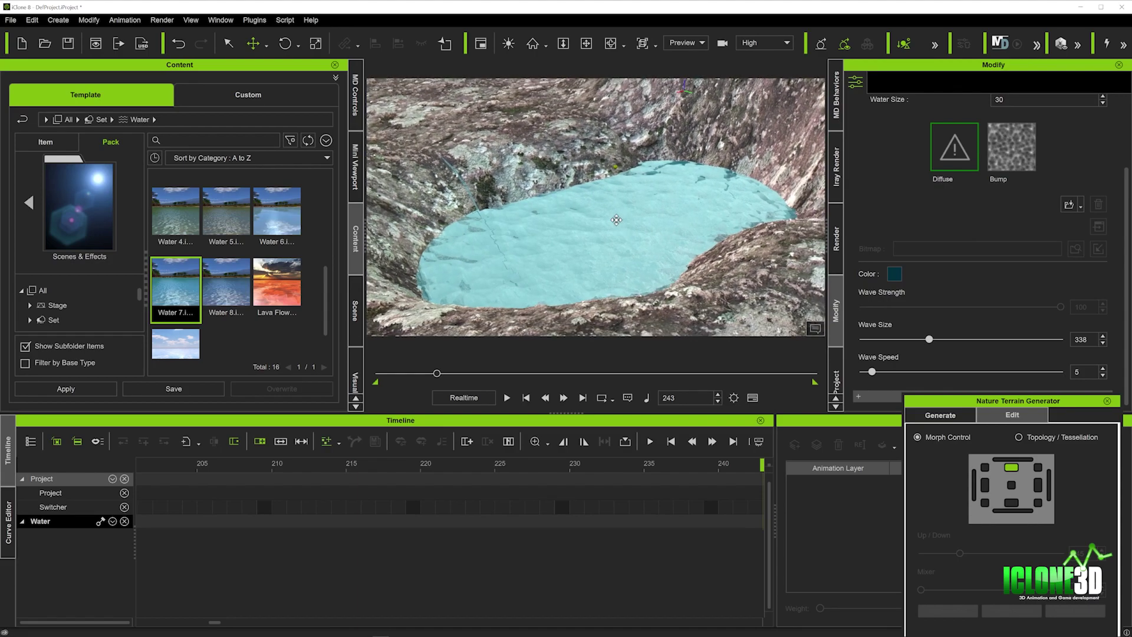
{"action": "right_click_drag", "start_coordinate": [613, 220], "coordinate": [509, 179]}
{"action": "left_click", "coordinate": [27, 207]}
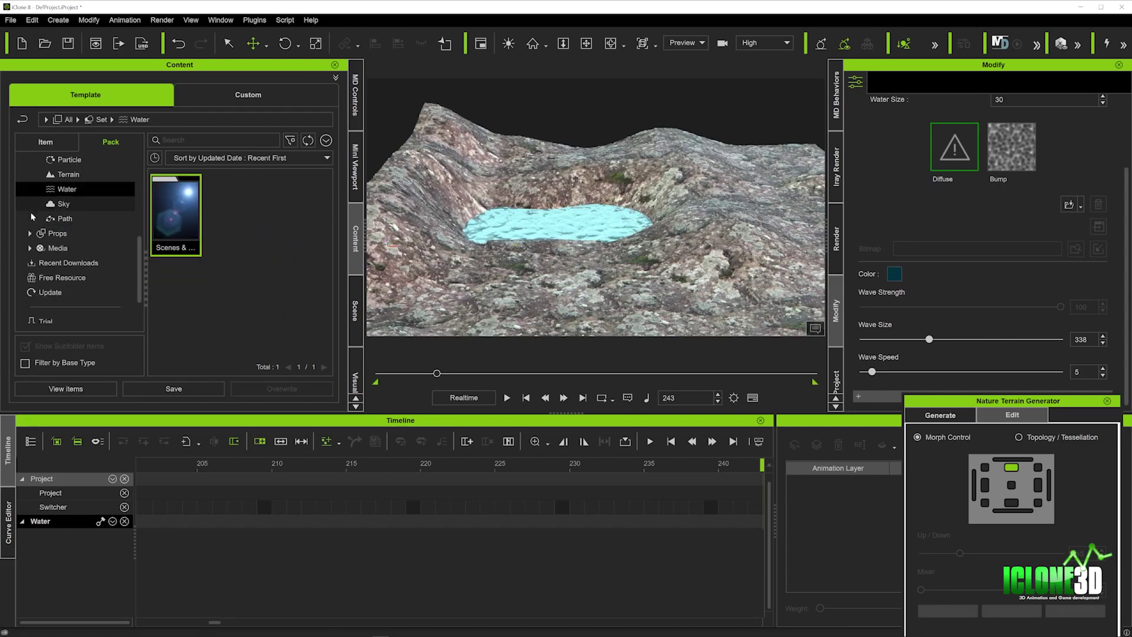
{"action": "left_click", "coordinate": [66, 193]}
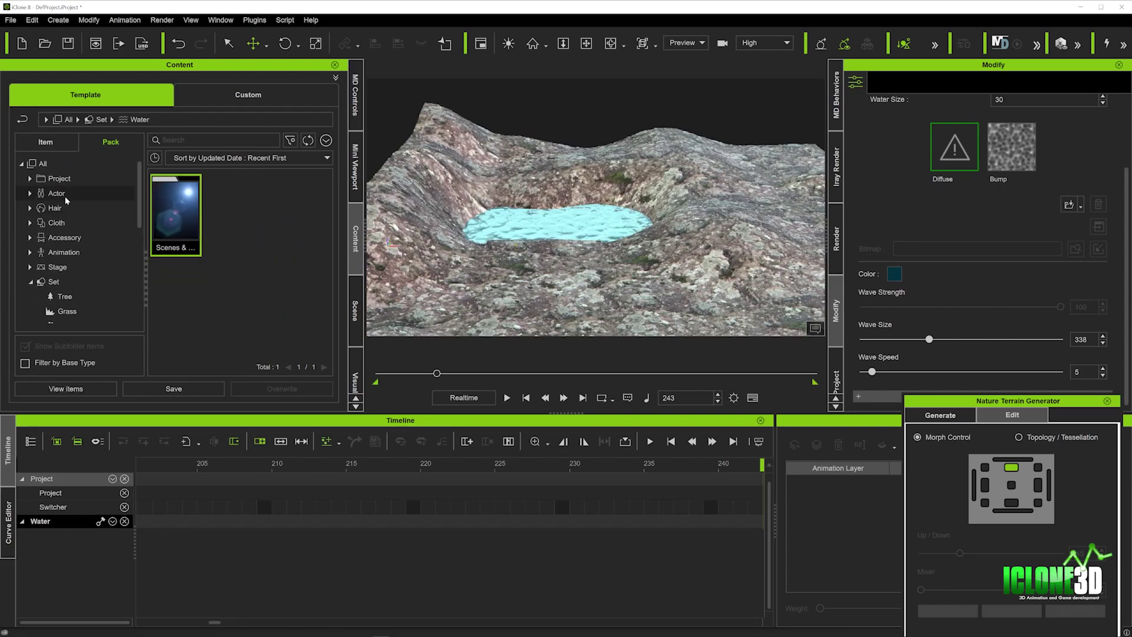
{"action": "left_click", "coordinate": [191, 283]}
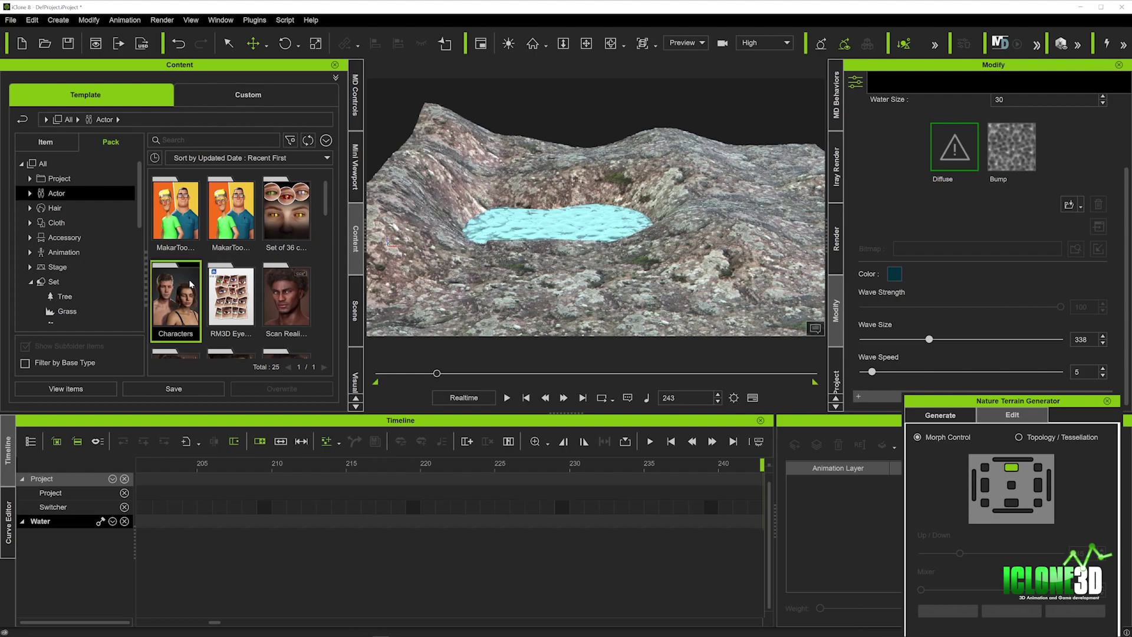
{"action": "double_click", "coordinate": [189, 285]}
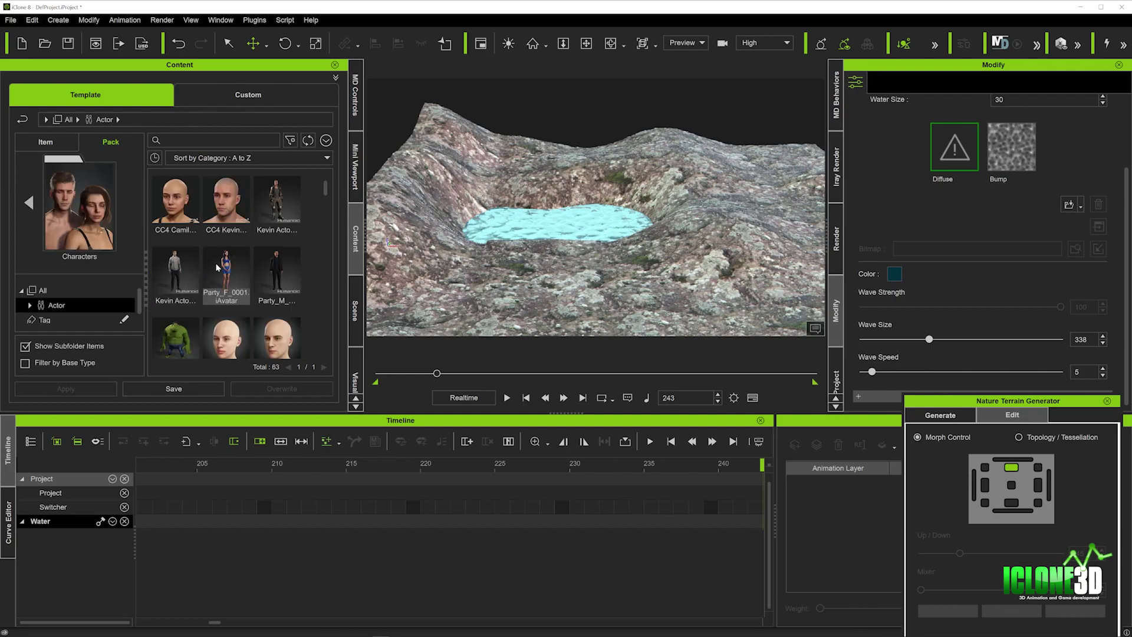
{"action": "left_click_drag", "start_coordinate": [221, 270], "coordinate": [557, 250]}
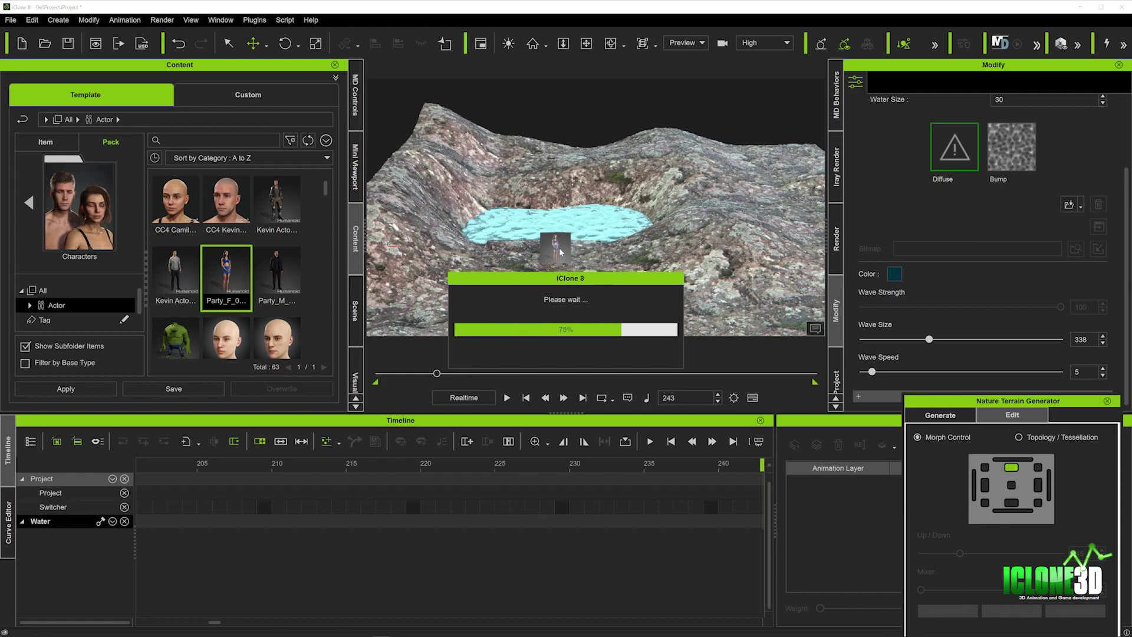
Pose the female character sitting on the ground by lowering her hips in IK mode of the Edit Motion Layer
{"action": "scroll", "coordinate": [554, 243], "scroll_direction": "up", "scroll_amount": 8}
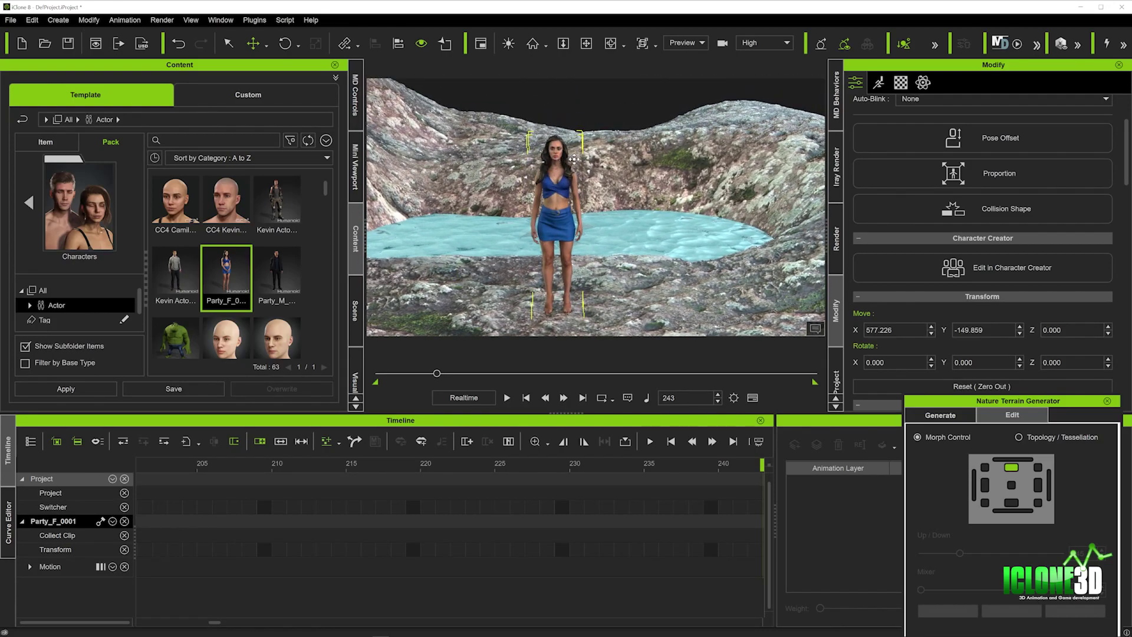
{"action": "key", "text": "n"}
{"action": "right_click_drag", "start_coordinate": [572, 201], "coordinate": [550, 158]}
{"action": "left_click_drag", "start_coordinate": [552, 170], "coordinate": [550, 224]}
{"action": "left_click_drag", "start_coordinate": [592, 271], "coordinate": [651, 305]}
{"action": "right_click_drag", "start_coordinate": [651, 303], "coordinate": [591, 301]}
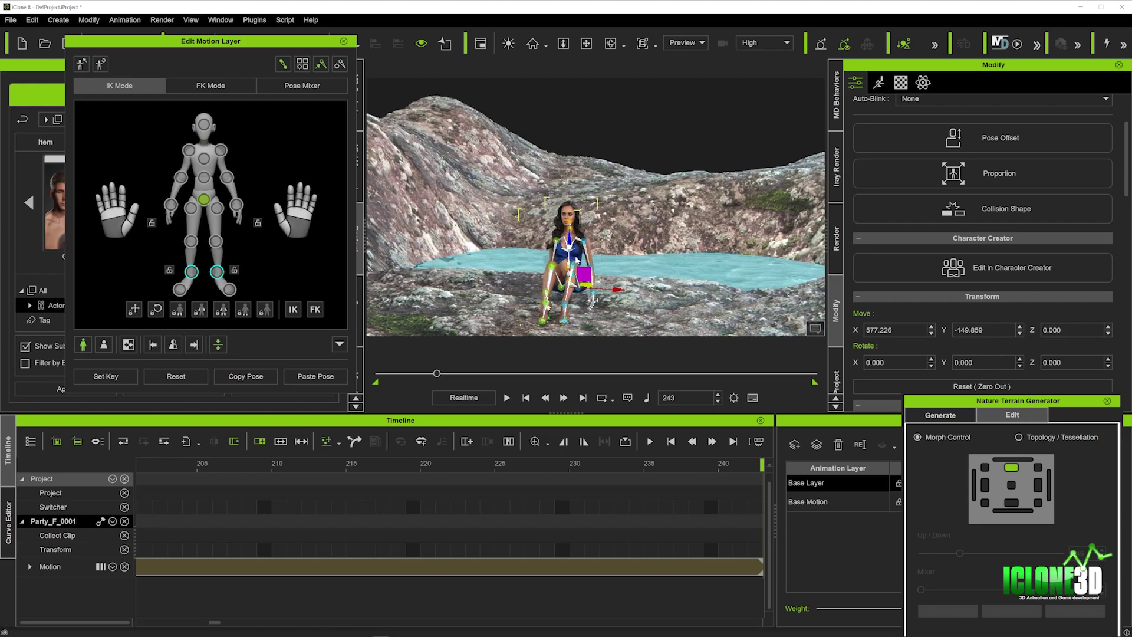
{"action": "key", "text": "n"}
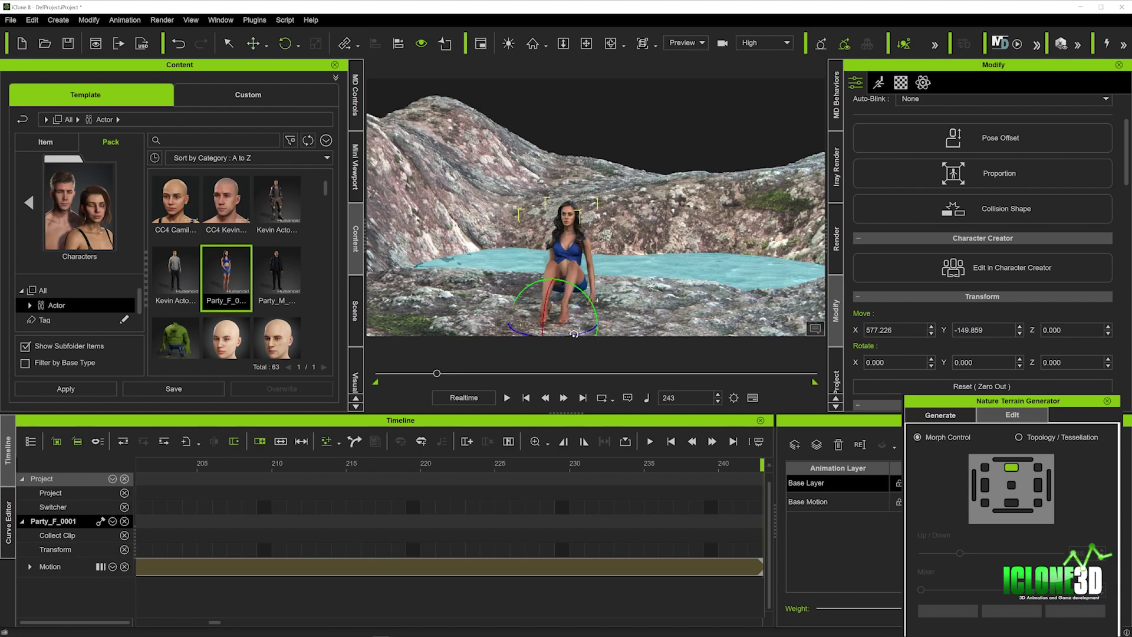
Rotate the seated character about 155° around Z and move her towards the pool to about X 618, Y 18
{"action": "left_click_drag", "start_coordinate": [574, 333], "coordinate": [602, 310]}
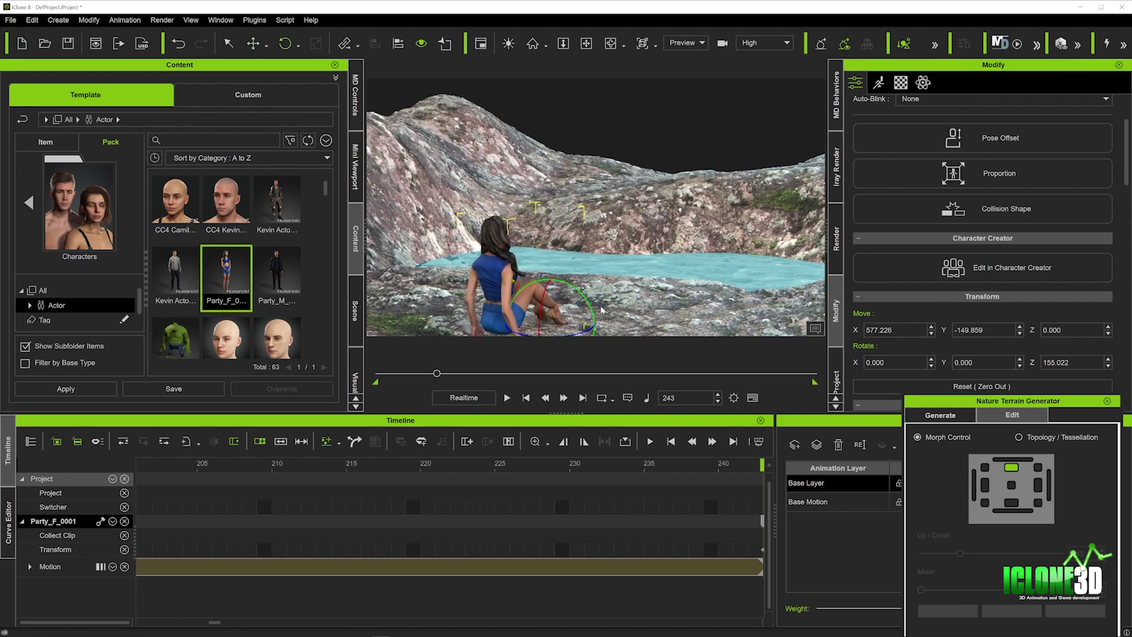
{"action": "right_click_drag", "start_coordinate": [601, 310], "coordinate": [486, 293]}
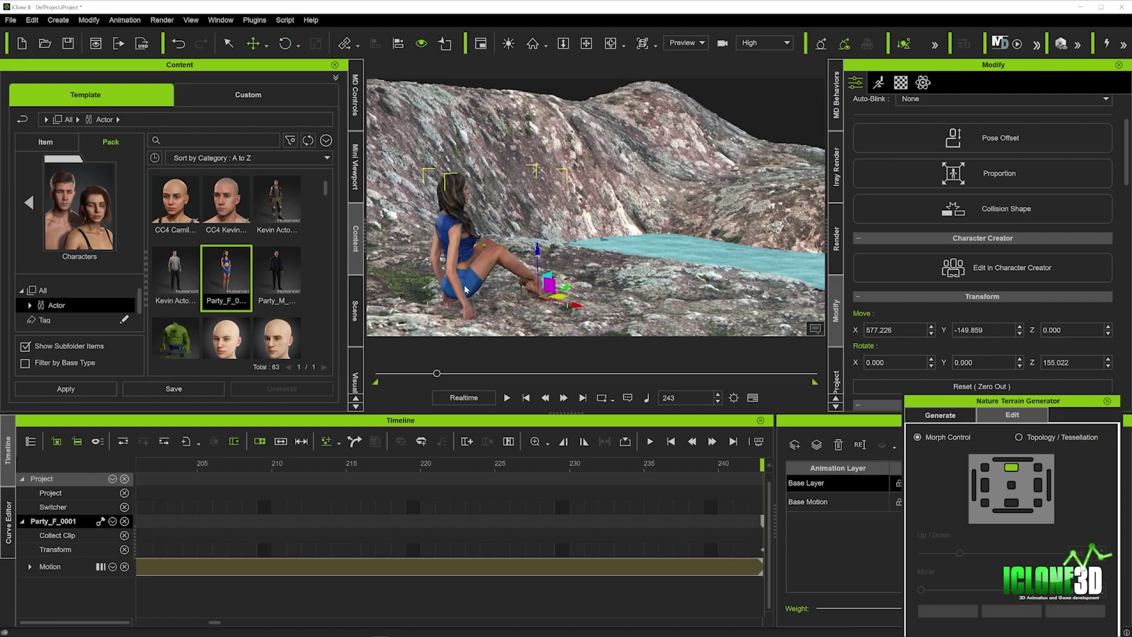
{"action": "left_click_drag", "start_coordinate": [560, 300], "coordinate": [712, 265]}
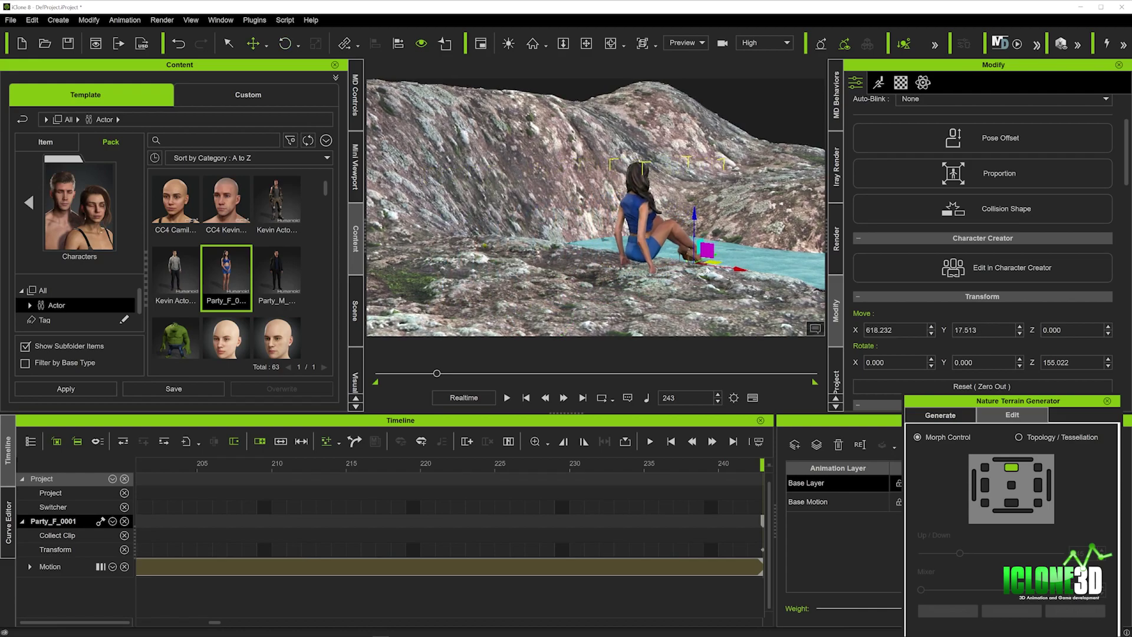
Move the seated character onto the bank above the water at about X 539, Y 111 and lower her to Z -25
{"action": "right_click_drag", "start_coordinate": [712, 264], "coordinate": [368, 241]}
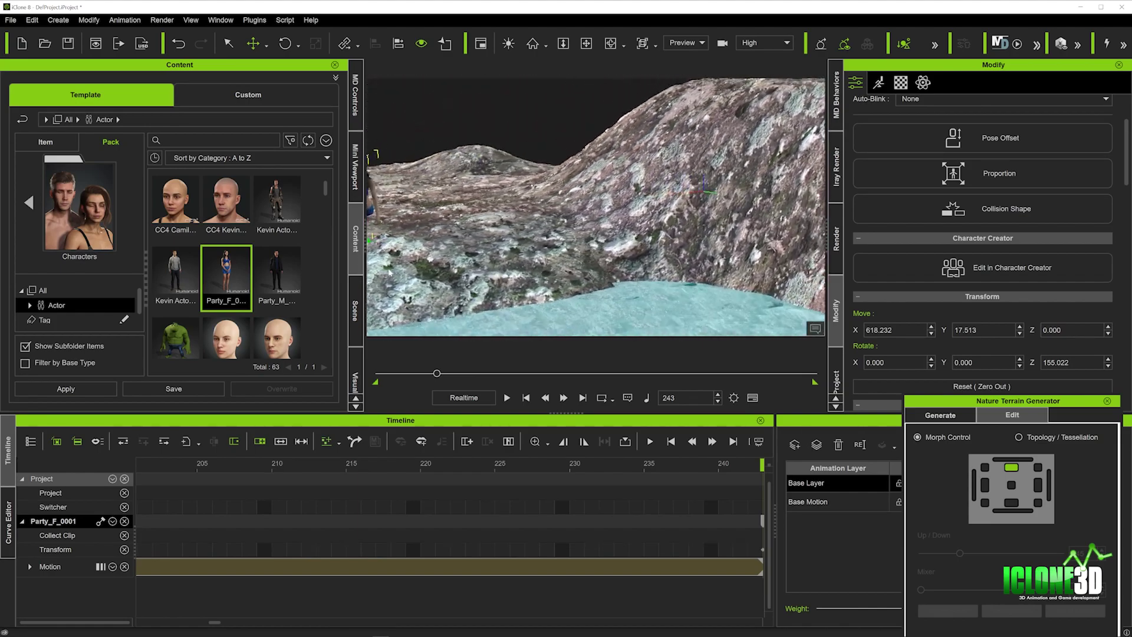
{"action": "middle_click_drag", "start_coordinate": [368, 241], "coordinate": [433, 228]}
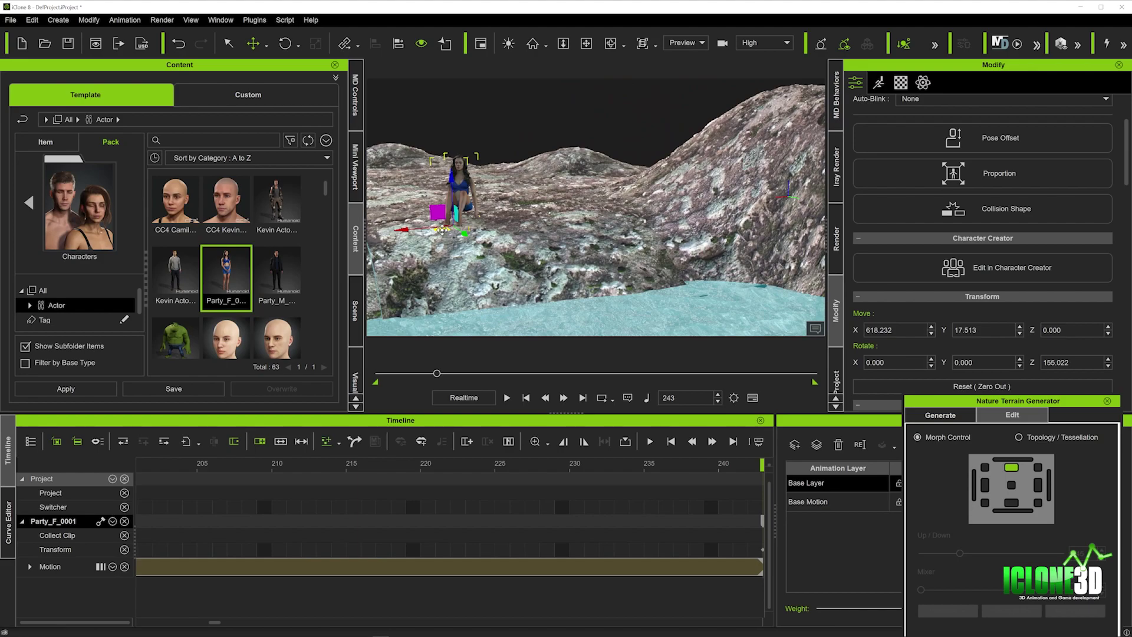
{"action": "left_click_drag", "start_coordinate": [487, 234], "coordinate": [531, 241]}
{"action": "right_click_drag", "start_coordinate": [532, 241], "coordinate": [488, 181]}
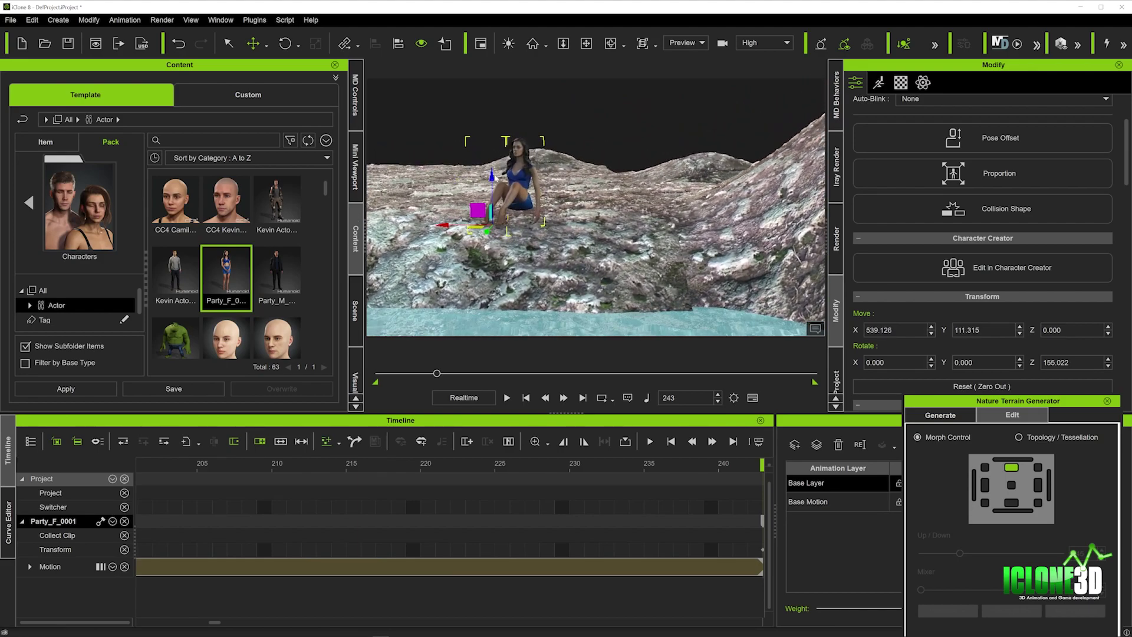
{"action": "left_click_drag", "start_coordinate": [490, 172], "coordinate": [502, 199]}
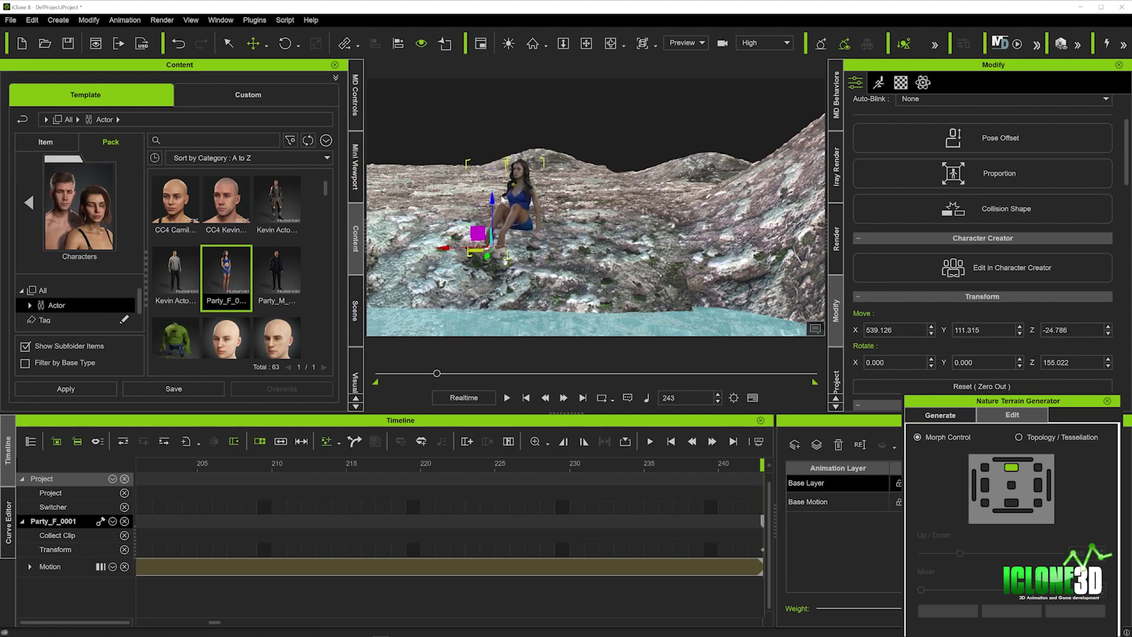
{"action": "scroll", "coordinate": [502, 196], "scroll_direction": "down", "scroll_amount": 5}
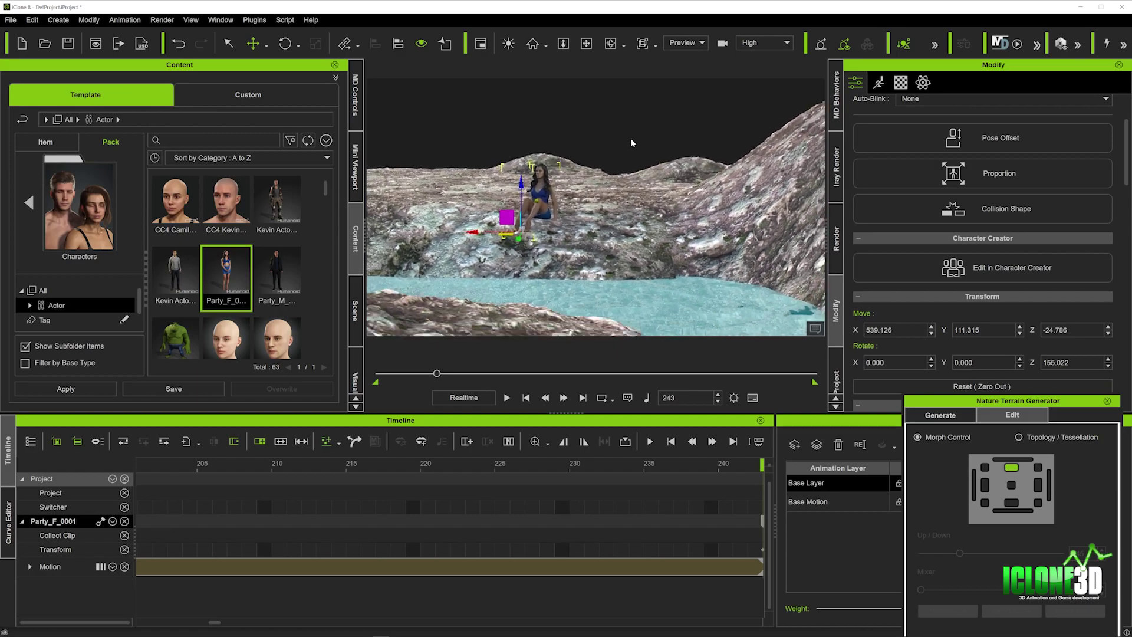
{"action": "scroll", "coordinate": [632, 140], "scroll_direction": "down", "scroll_amount": 2}
{"action": "right_click_drag", "start_coordinate": [633, 141], "coordinate": [614, 173]}
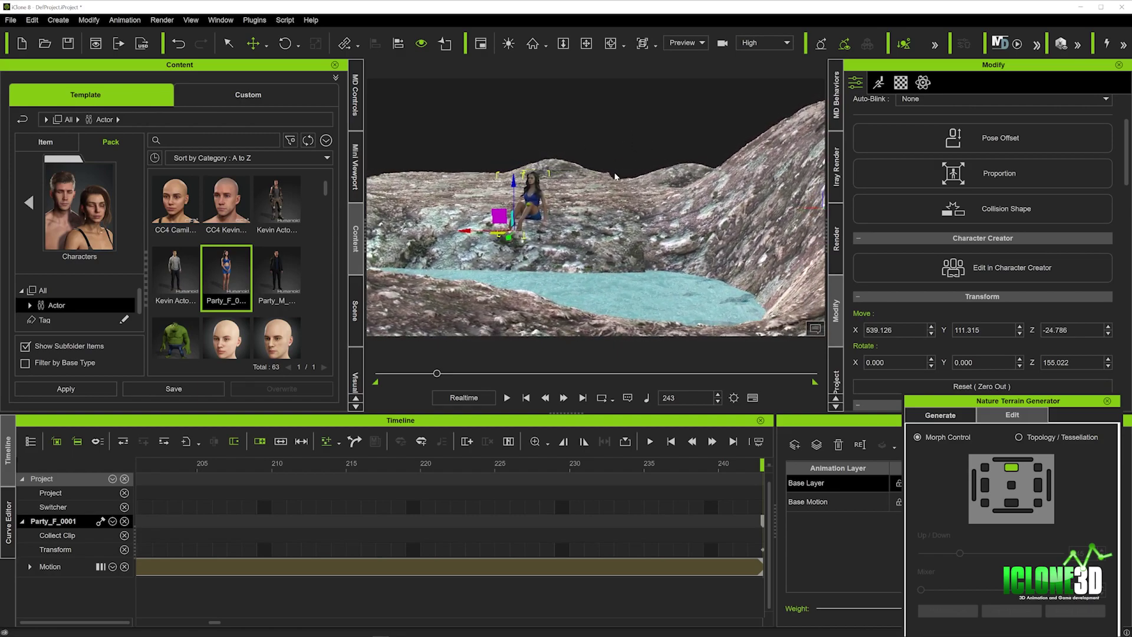
Add the Mountains background prop from the custom Props > Backgrounds content to the scene
{"action": "left_click", "coordinate": [43, 204]}
{"action": "left_click", "coordinate": [247, 95]}
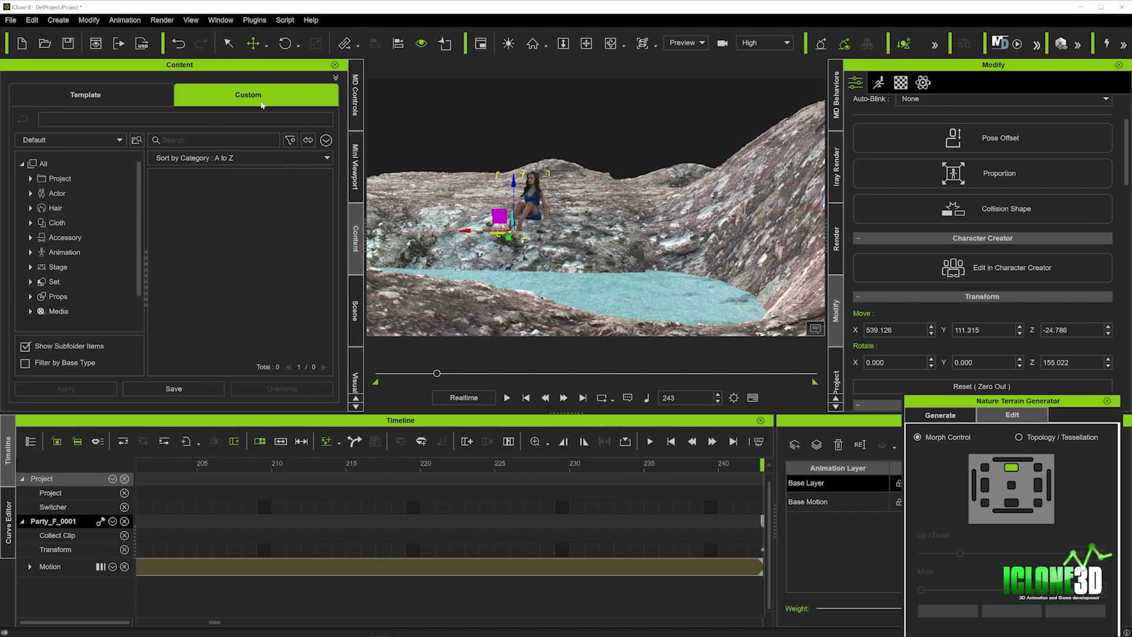
{"action": "scroll", "coordinate": [64, 277], "scroll_direction": "down", "scroll_amount": 1}
{"action": "left_click", "coordinate": [59, 272]}
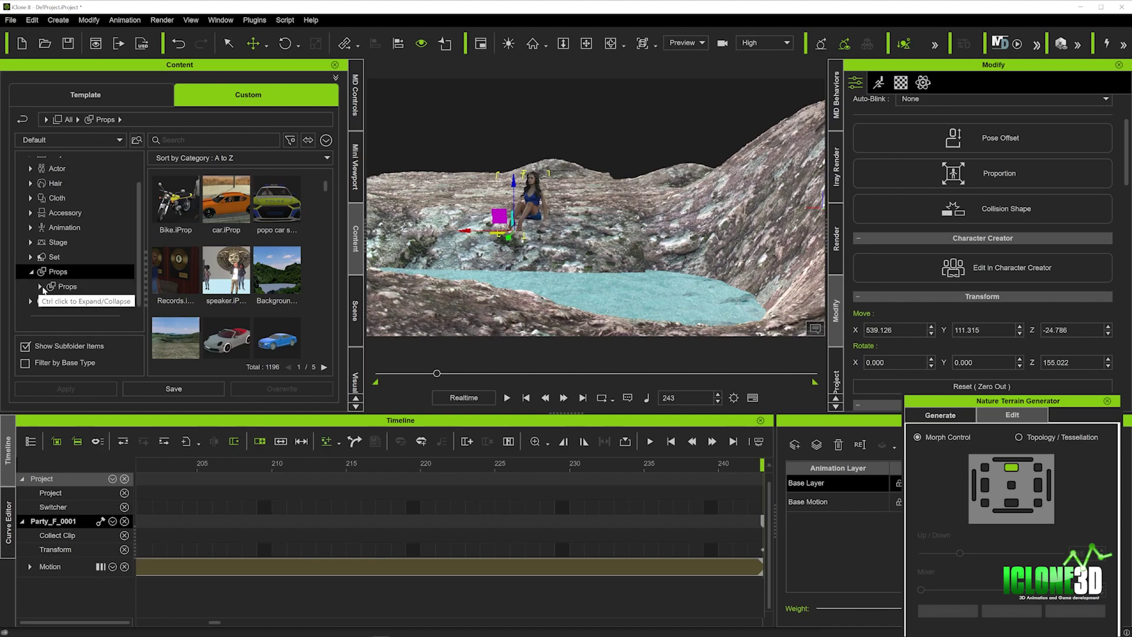
{"action": "left_click", "coordinate": [40, 287]}
{"action": "left_click", "coordinate": [61, 301]}
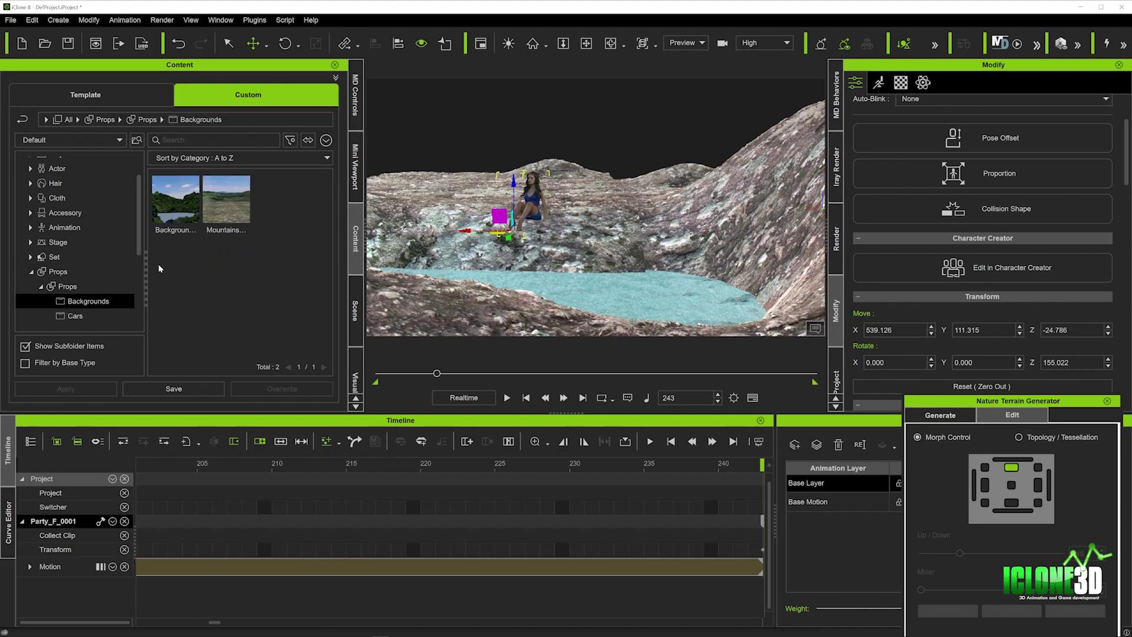
{"action": "double_click", "coordinate": [219, 202]}
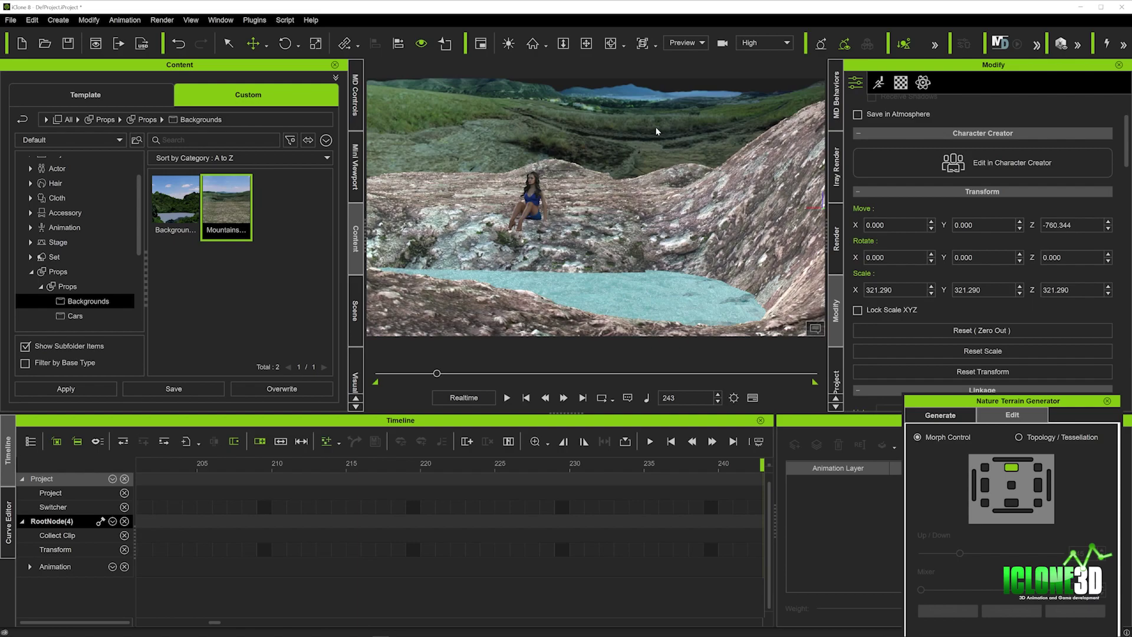
Lower the mountains background behind the terrain to about Z -1973
{"action": "scroll", "coordinate": [656, 130], "scroll_direction": "down", "scroll_amount": 10}
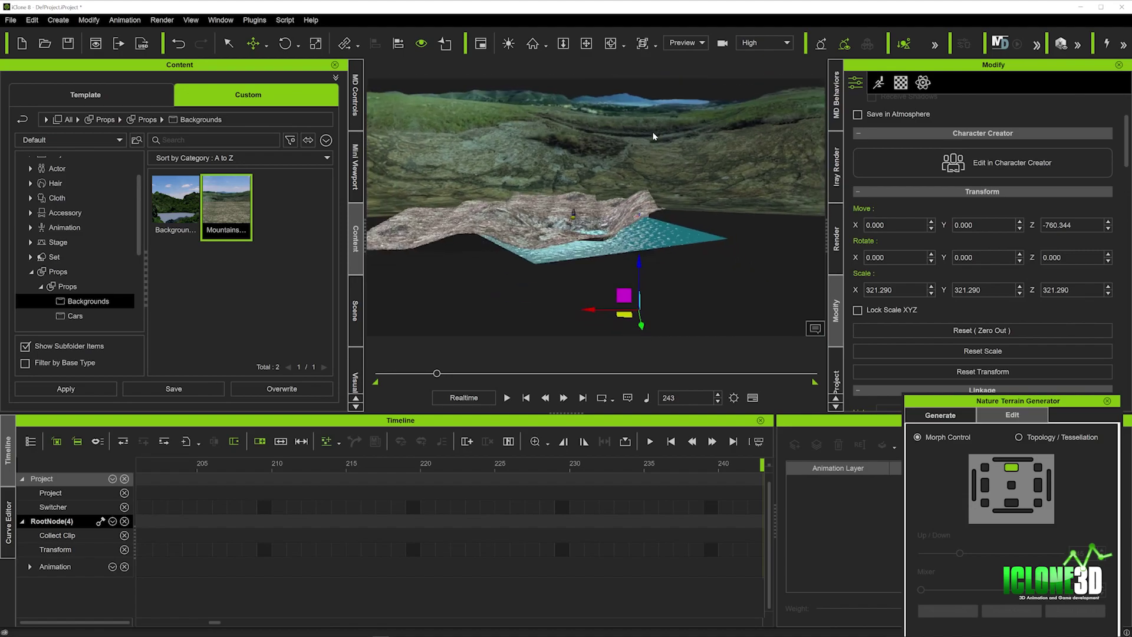
{"action": "left_click_drag", "start_coordinate": [630, 250], "coordinate": [620, 390]}
{"action": "scroll", "coordinate": [615, 383], "scroll_direction": "up", "scroll_amount": 10}
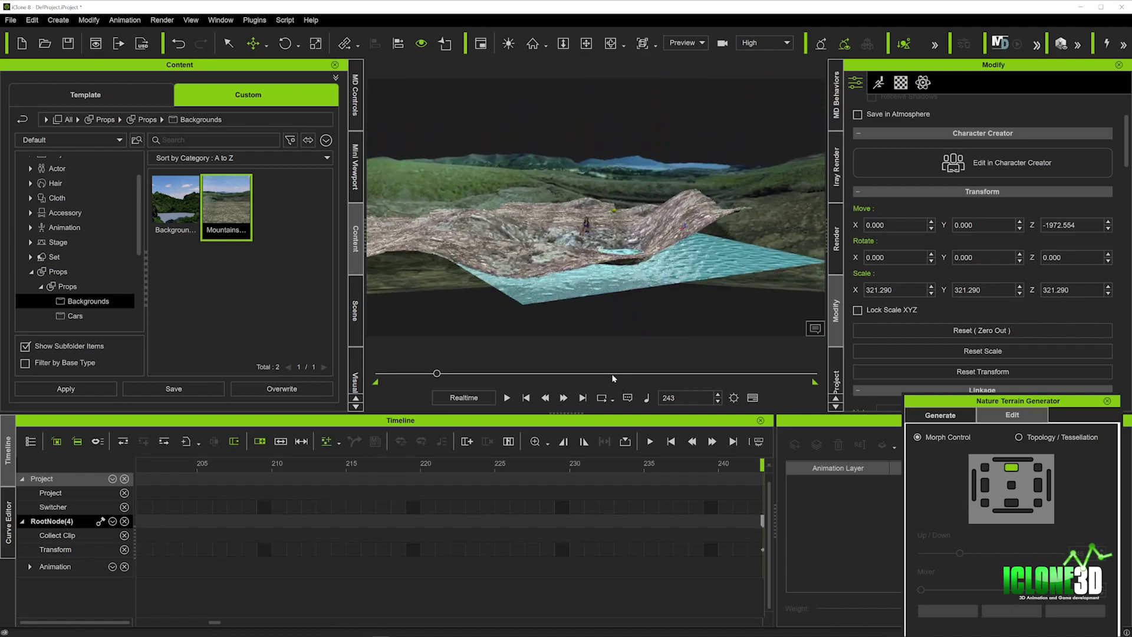
{"action": "middle_click_drag", "start_coordinate": [604, 352], "coordinate": [584, 341]}
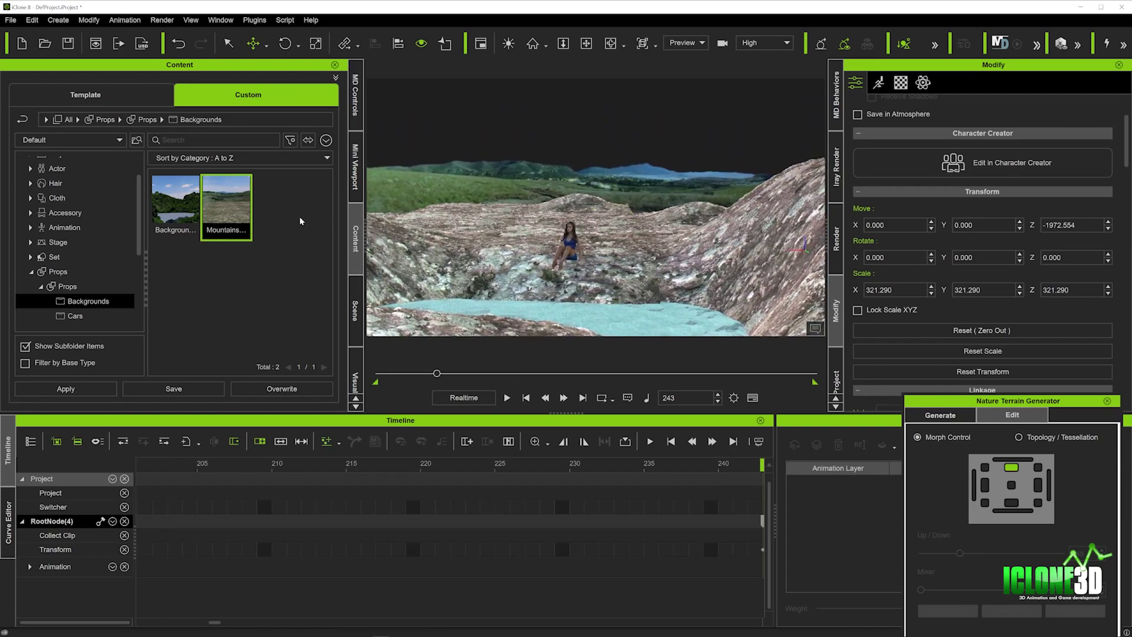
Apply the Cloudy sky from the Scenes & Effects pack of the template Set > Sky content
{"action": "left_click", "coordinate": [86, 94]}
{"action": "scroll", "coordinate": [62, 282], "scroll_direction": "down", "scroll_amount": 2}
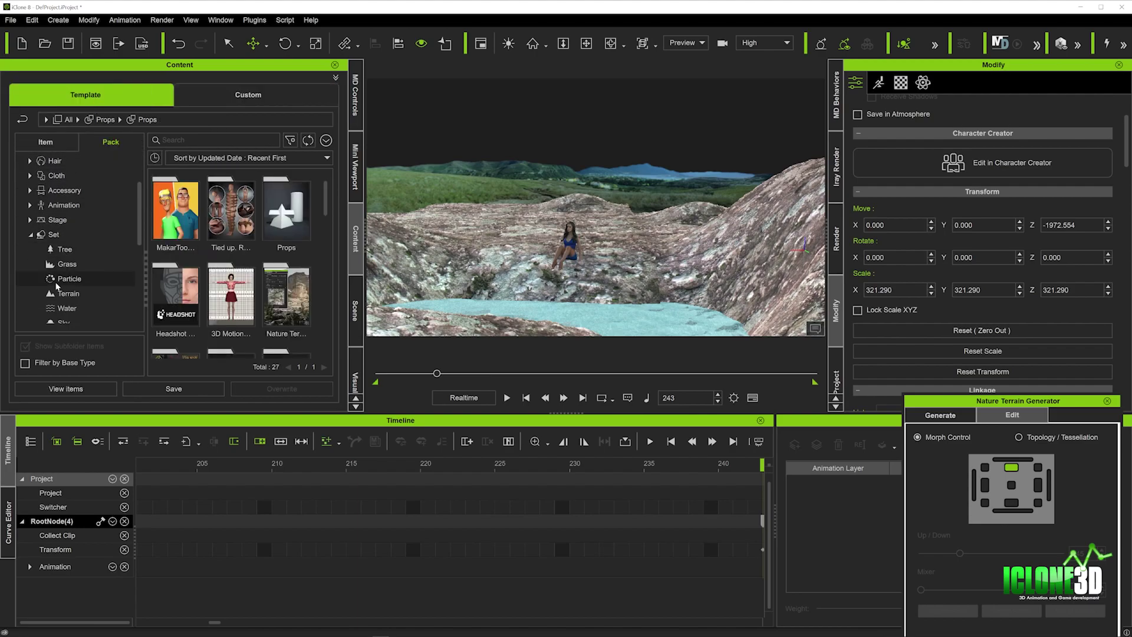
{"action": "left_click", "coordinate": [66, 288]}
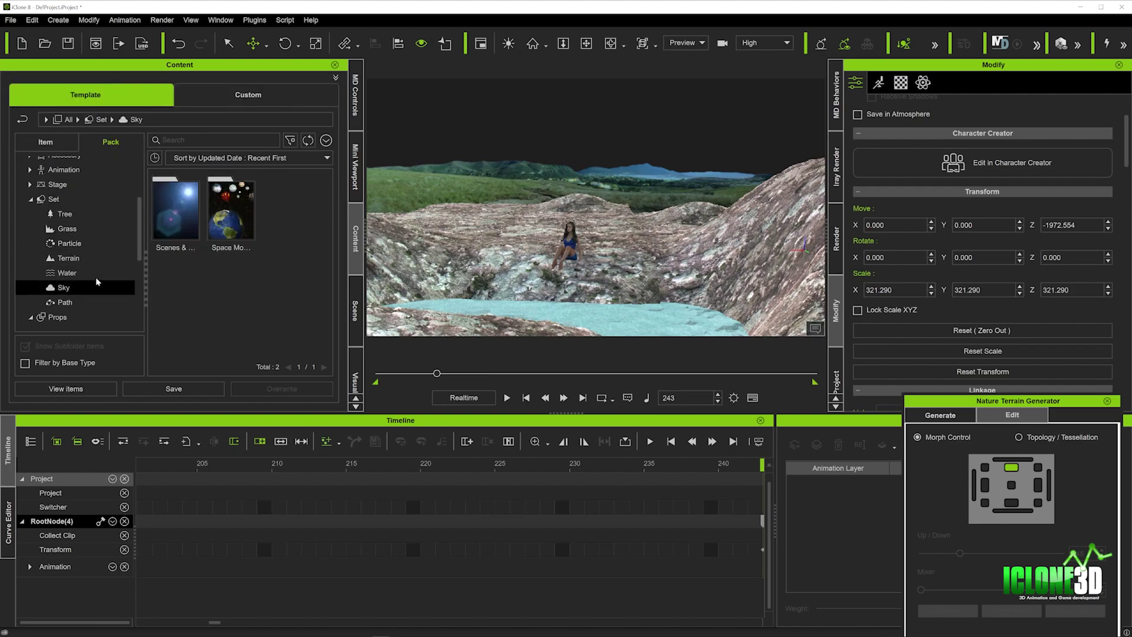
{"action": "double_click", "coordinate": [184, 222]}
{"action": "scroll", "coordinate": [179, 246], "scroll_direction": "down", "scroll_amount": 1}
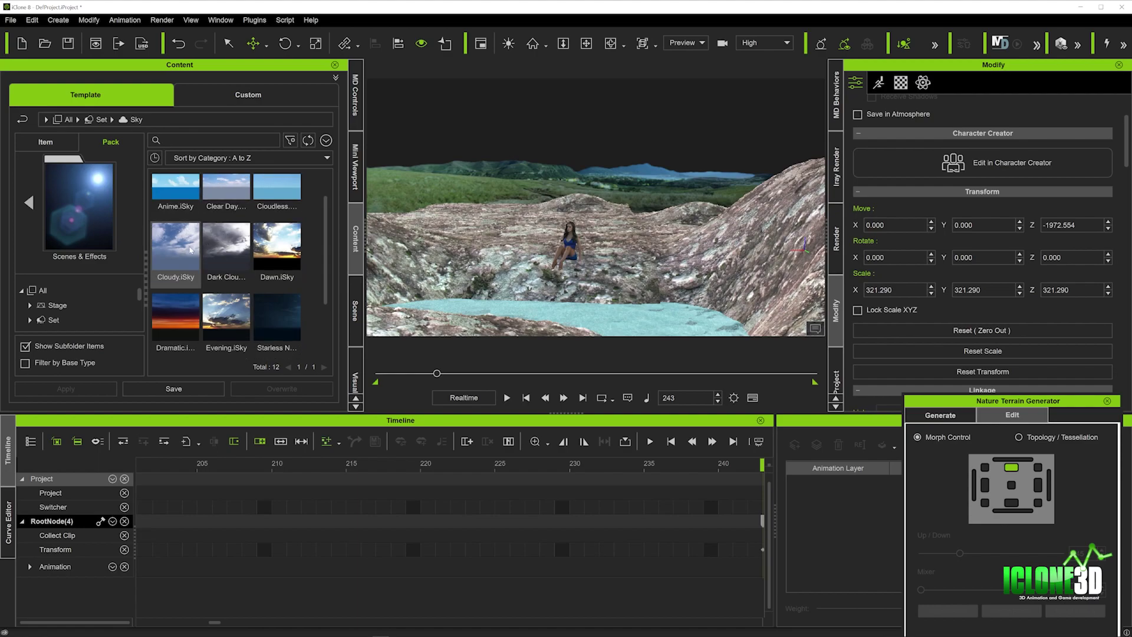
{"action": "double_click", "coordinate": [179, 247]}
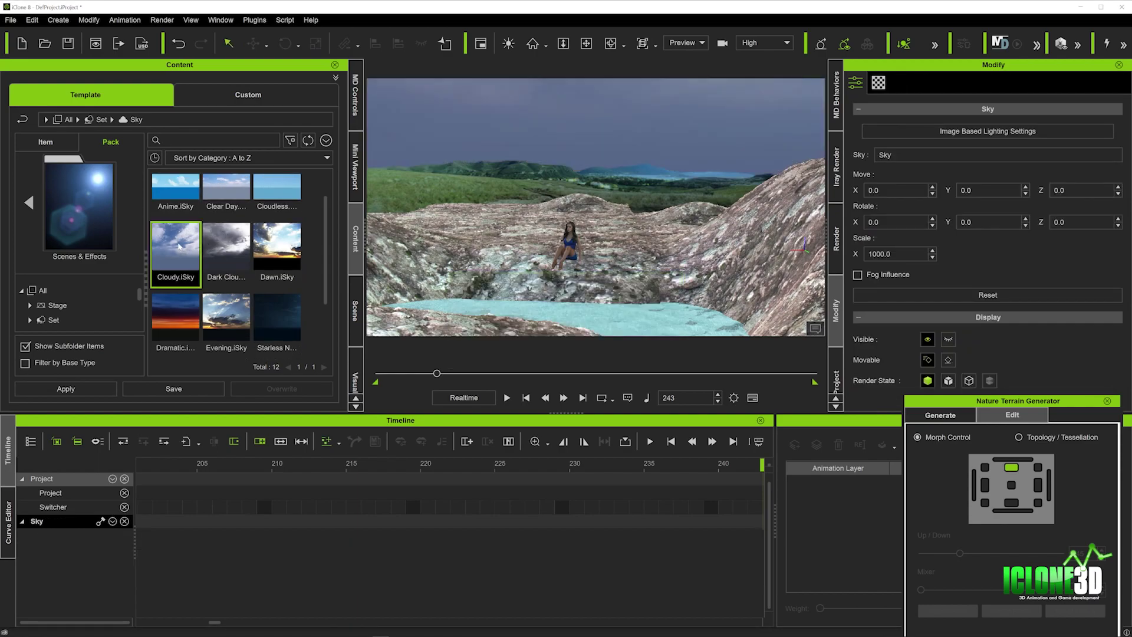